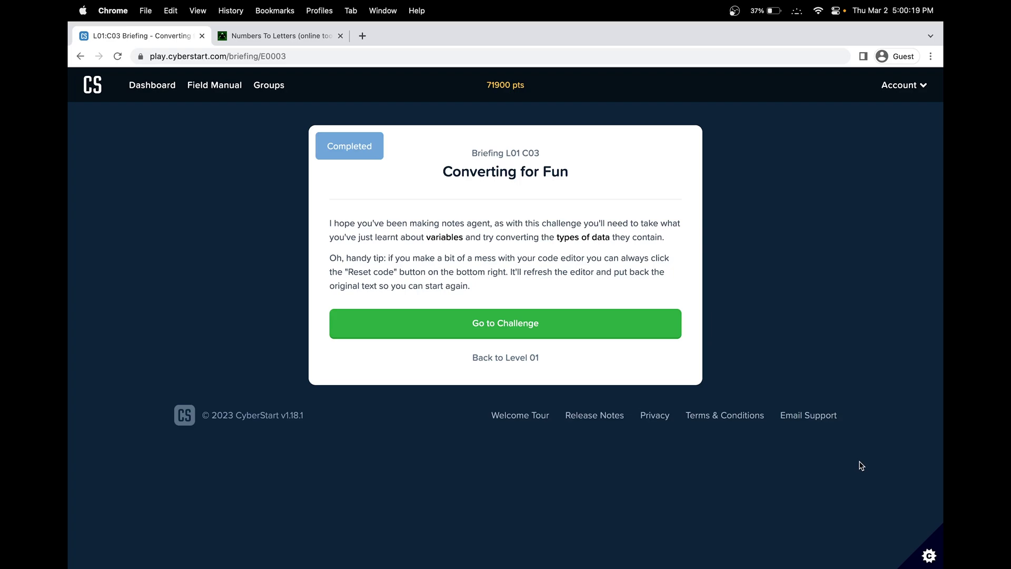
- Open the Converting for Fun challenge's Python code editor from the briefing
left_click(570, 324)
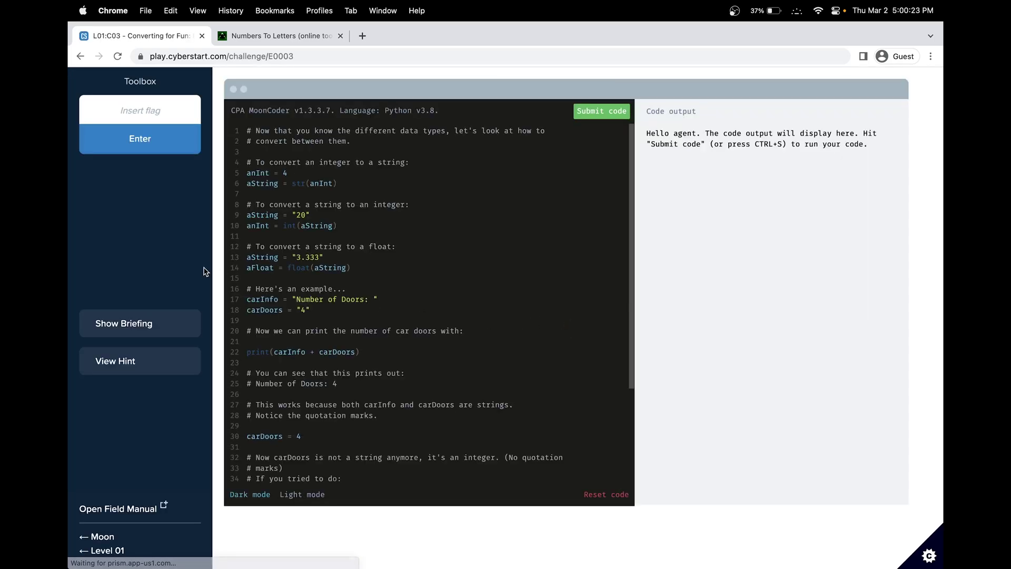
left_click(139, 323)
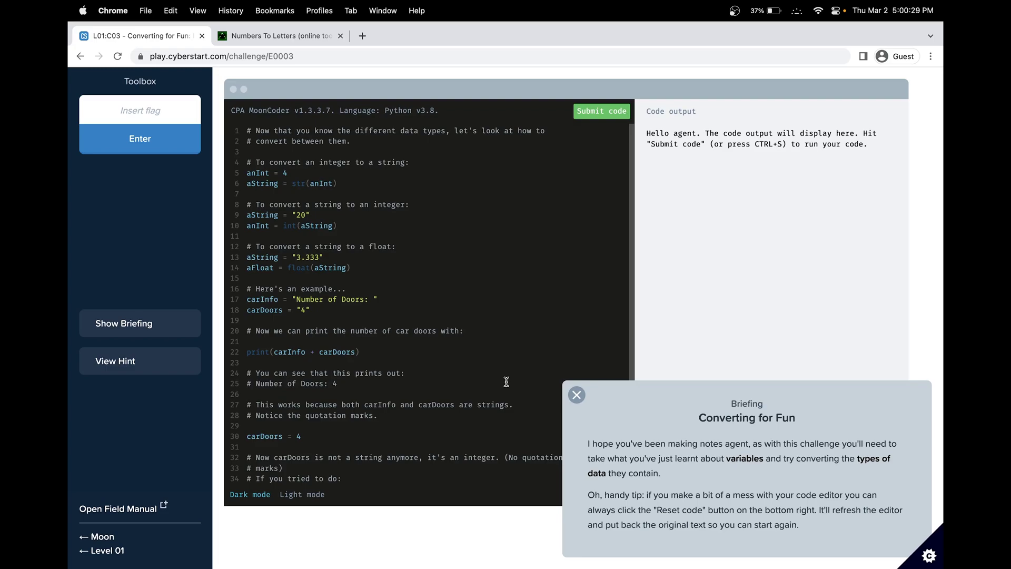
left_click(577, 394)
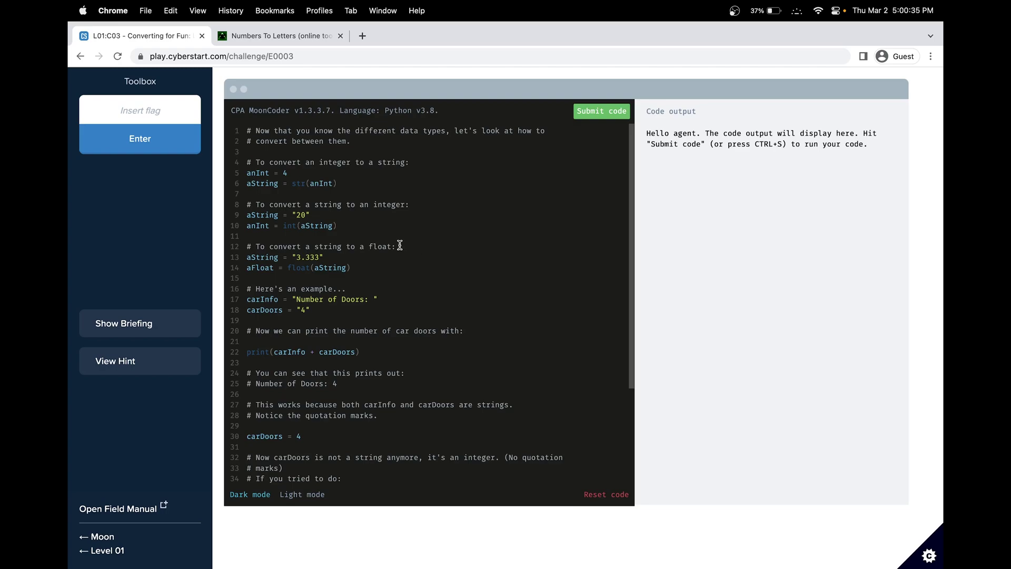
double_click(287, 174)
scroll(427, 235, "down", 4)
scroll(427, 235, "down", 4)
scroll(427, 234, "down", 1)
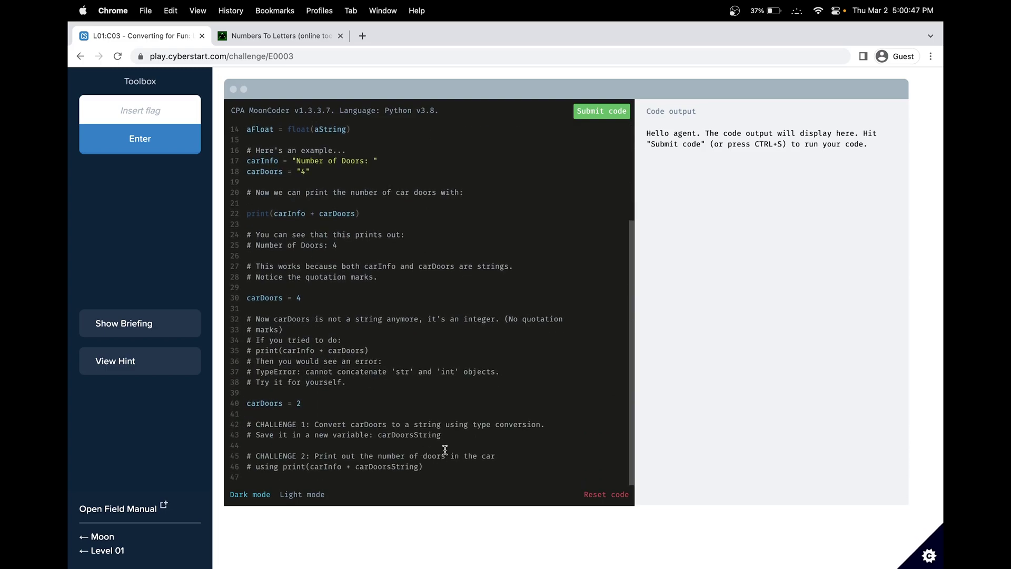
- Add blank lines below the first challenge comment for the new code
key("Return")
key("Return")
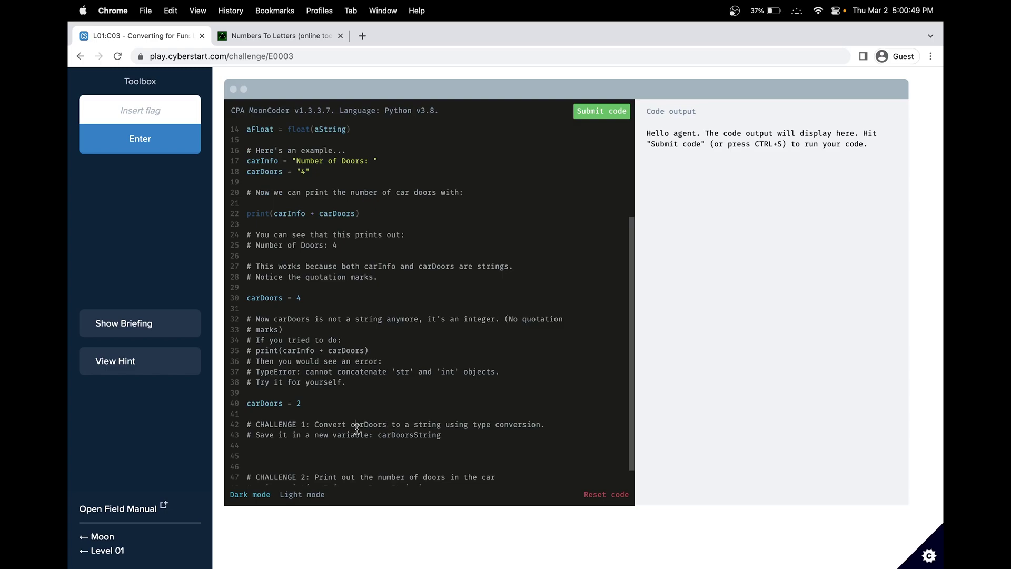
double_click(364, 424)
left_click(276, 446)
key("Return")
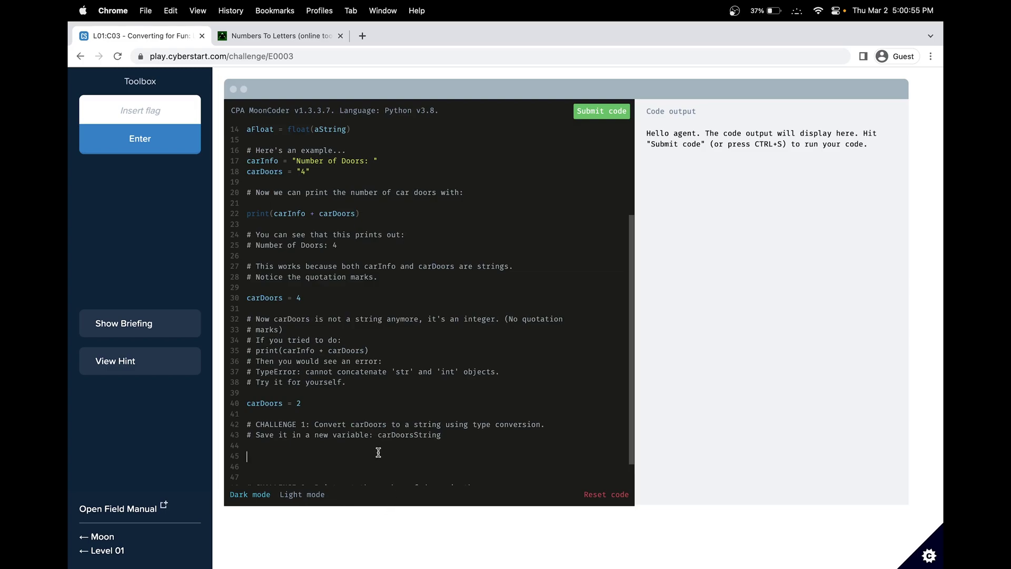
- Write carDoorsString = str(carDoors) on line 45, copying the names from the comments
double_click(434, 423)
double_click(421, 436)
key("super+c")
left_click(326, 455)
key("super+v")
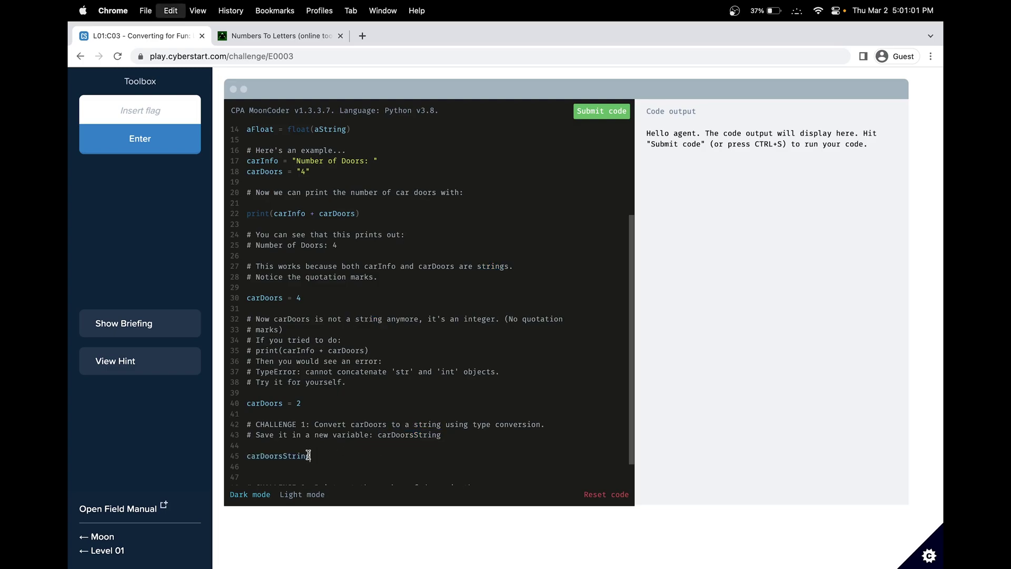
type("= str")
type("(")
double_click(264, 298)
key("super+c")
left_click(378, 456)
key("super+v")
type(")")
scroll(438, 450, "down", 1)
scroll(444, 460, "down", 1)
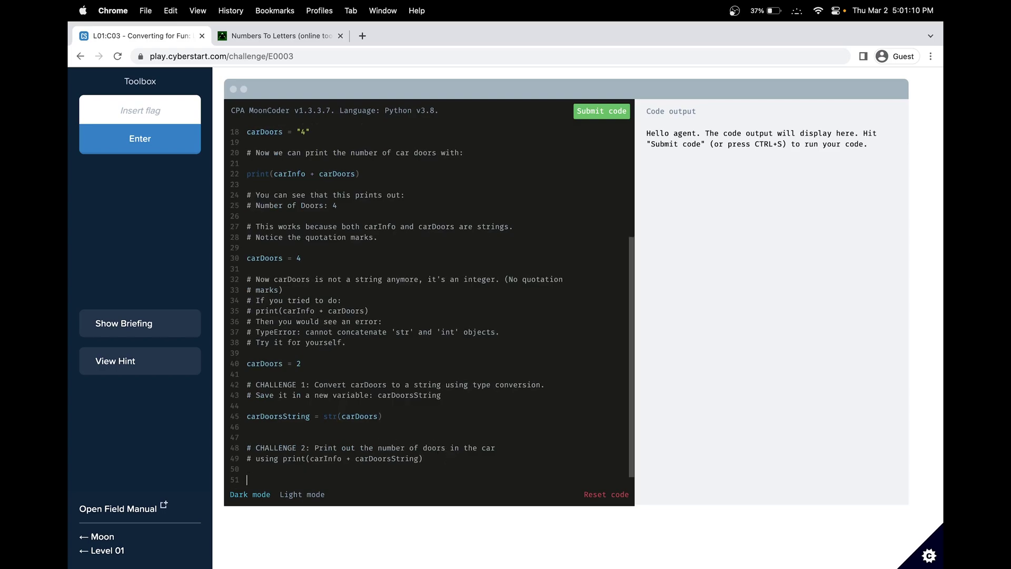
- Write print(carInfo + carDoorsString) on line 51, copying the arguments from line 49
left_click(261, 480)
type("print(")
double_click(331, 459)
left_click_drag(427, 464, 310, 460)
key("super+c")
left_click(280, 480)
key("super+v")
left_click(601, 112)
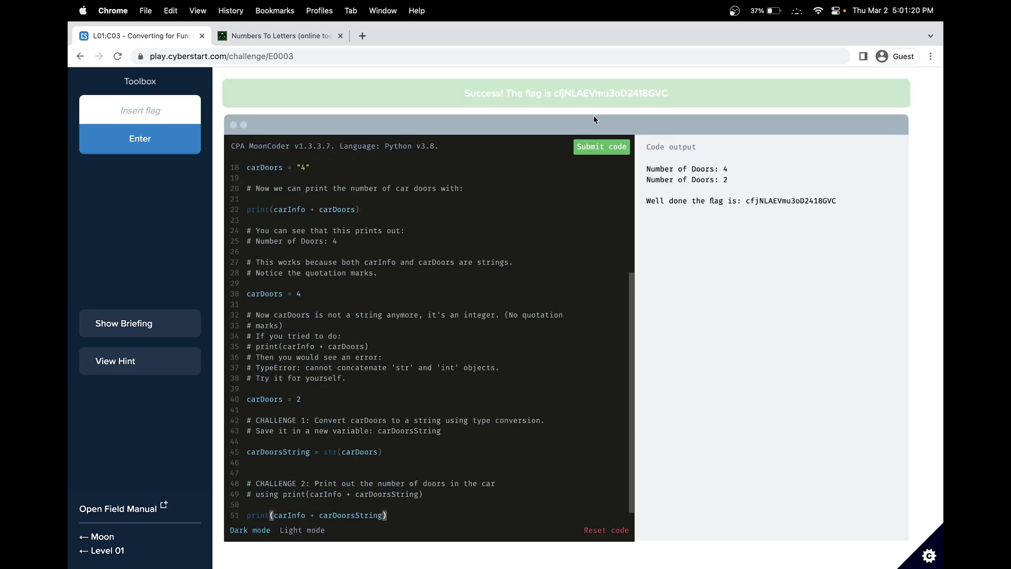
scroll(492, 349, "down", 1)
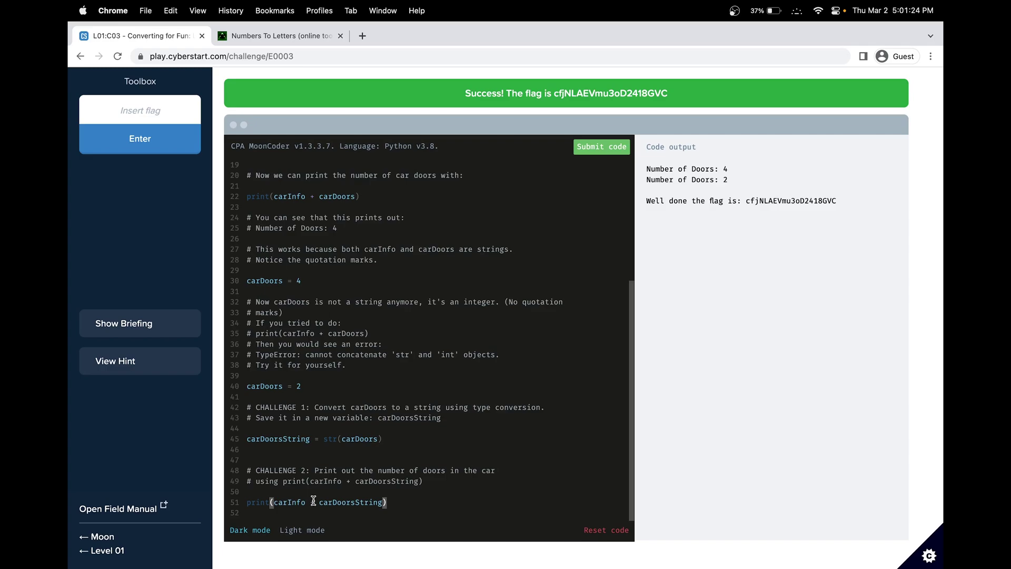
double_click(269, 503)
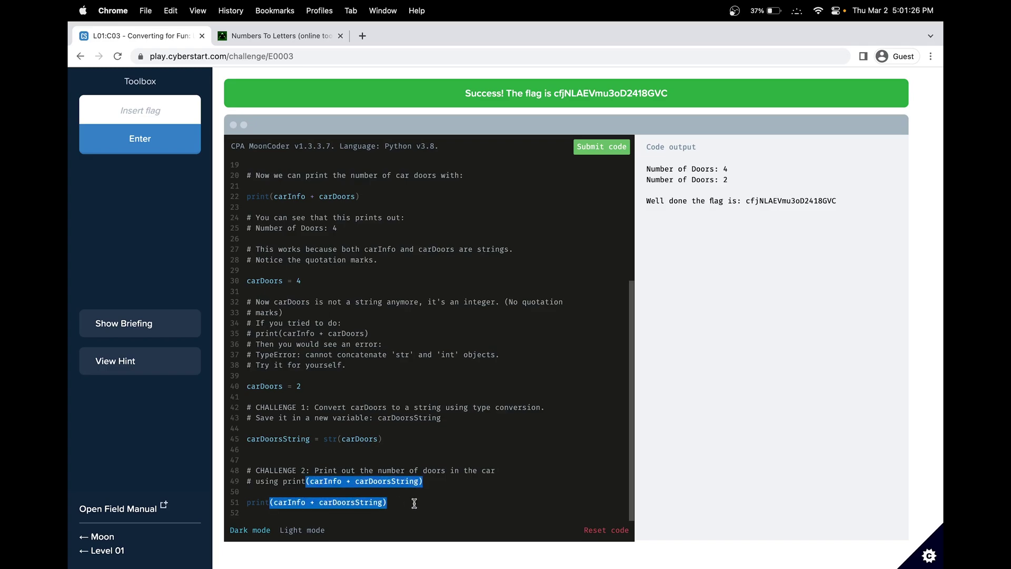
double_click(600, 92)
key("super+c")
left_click(139, 110)
key("super+v")
- Submit the pasted flag and get the Converting for Fun Success message
left_click(380, 416)
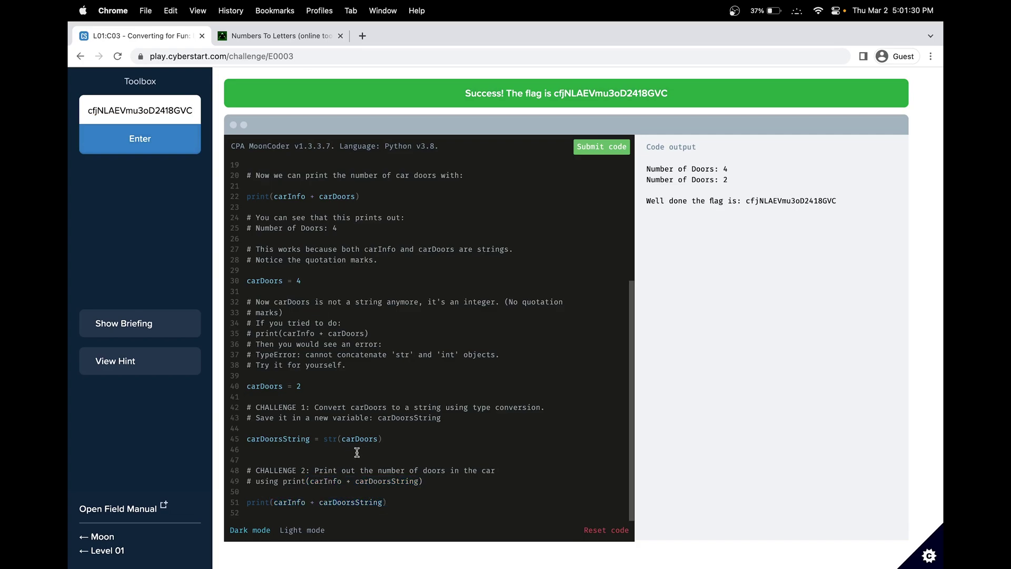
left_click(140, 138)
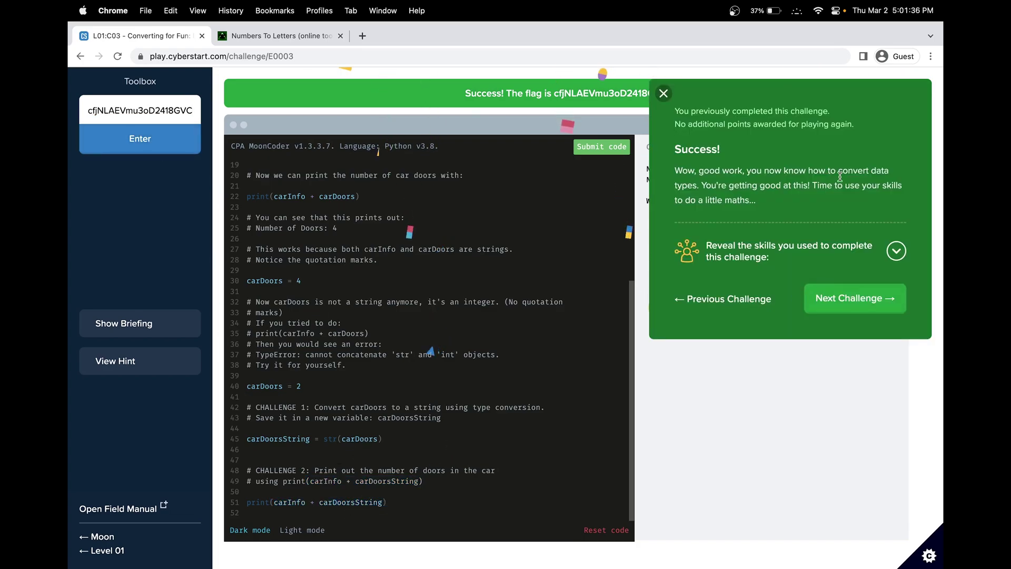